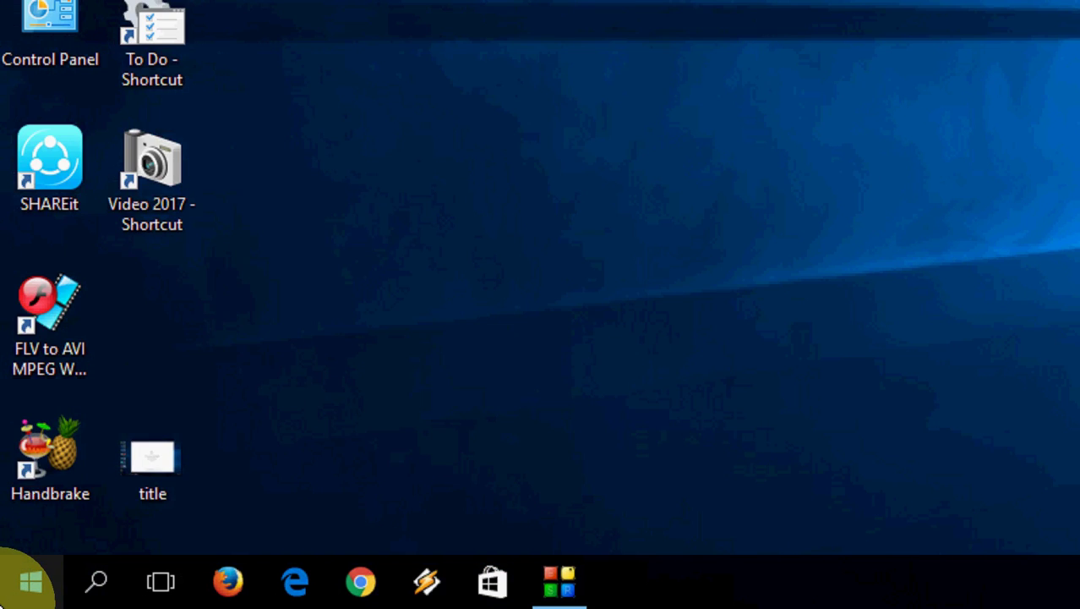
# Step: Confirm Set time automatically is On in Date & time settings from the Start menu
pyautogui.click(28, 581)
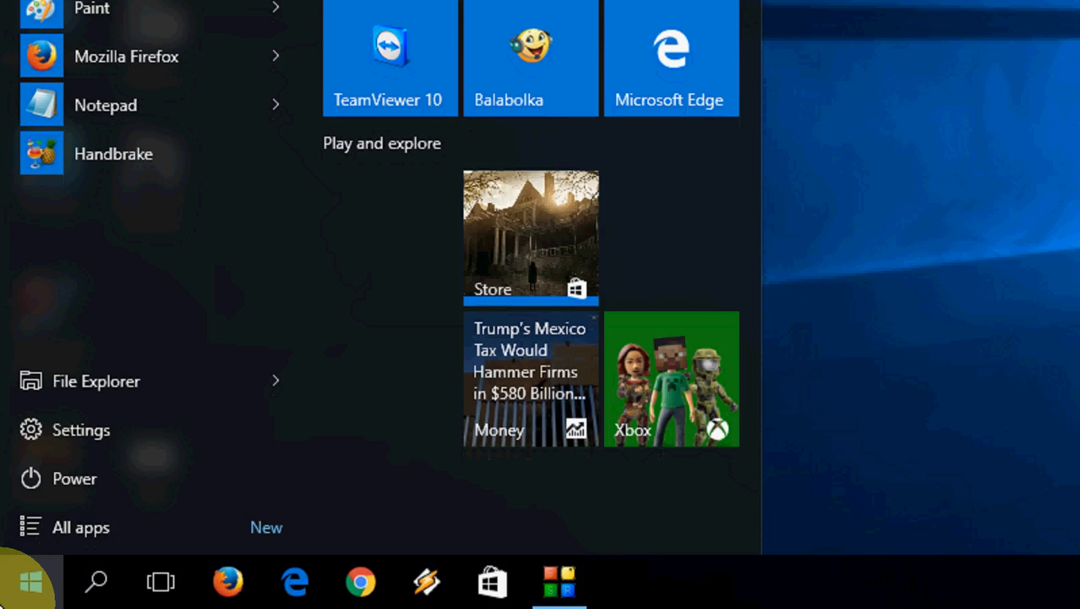
pyautogui.write('t')
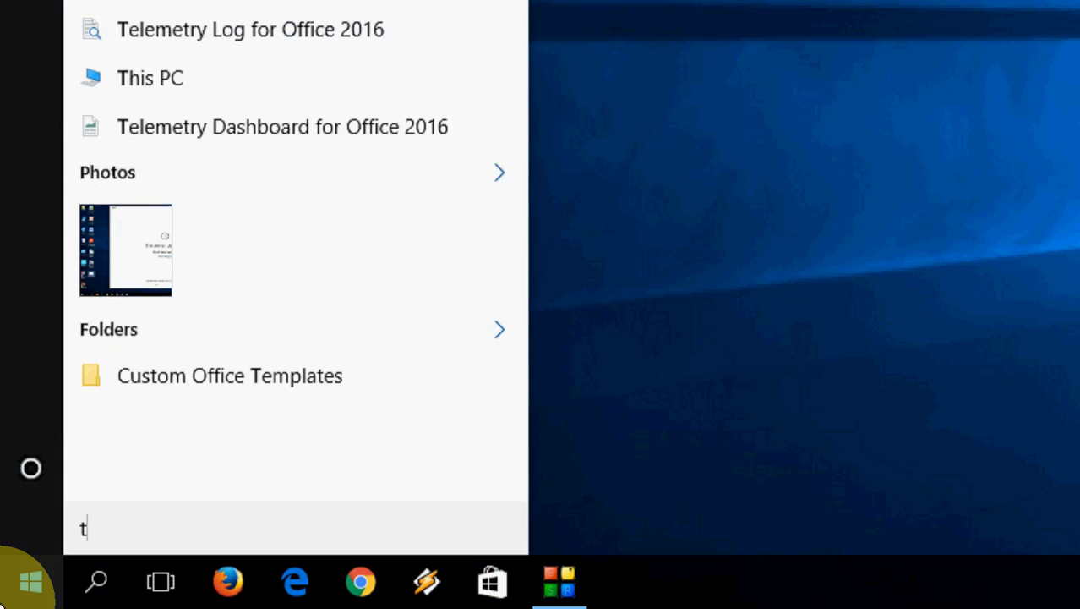
pyautogui.write('ime and date')
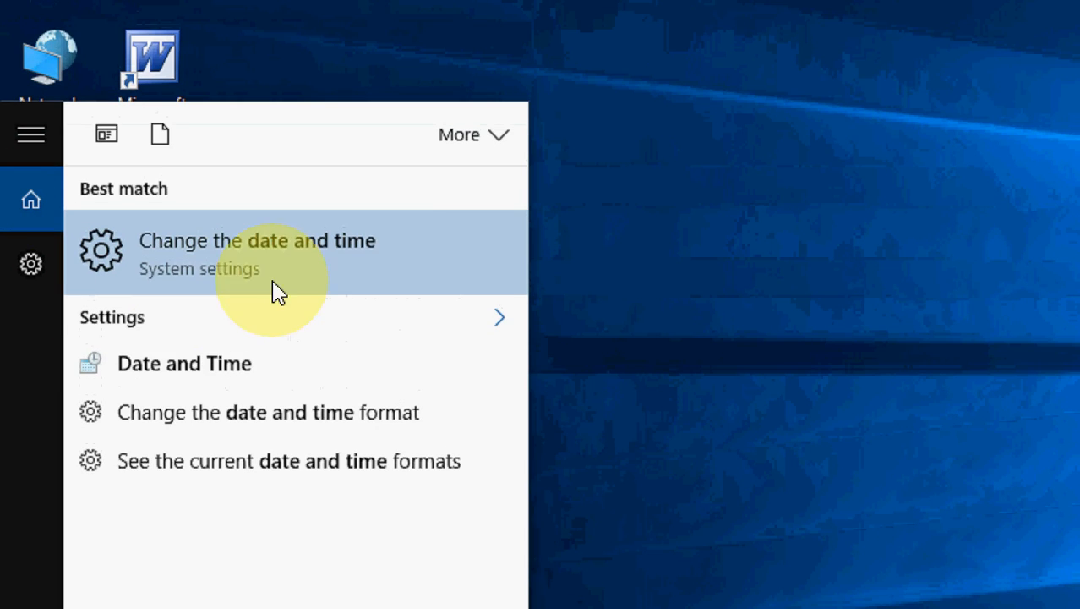
pyautogui.click(399, 265)
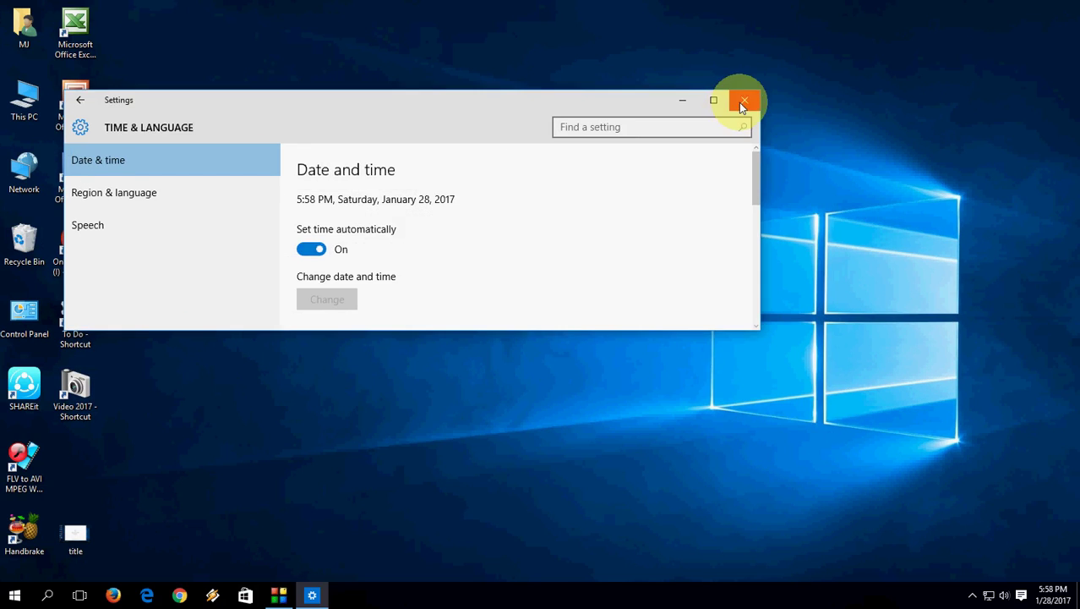
# Step: Refresh the desktop from its right-click menu
pyautogui.click(743, 98)
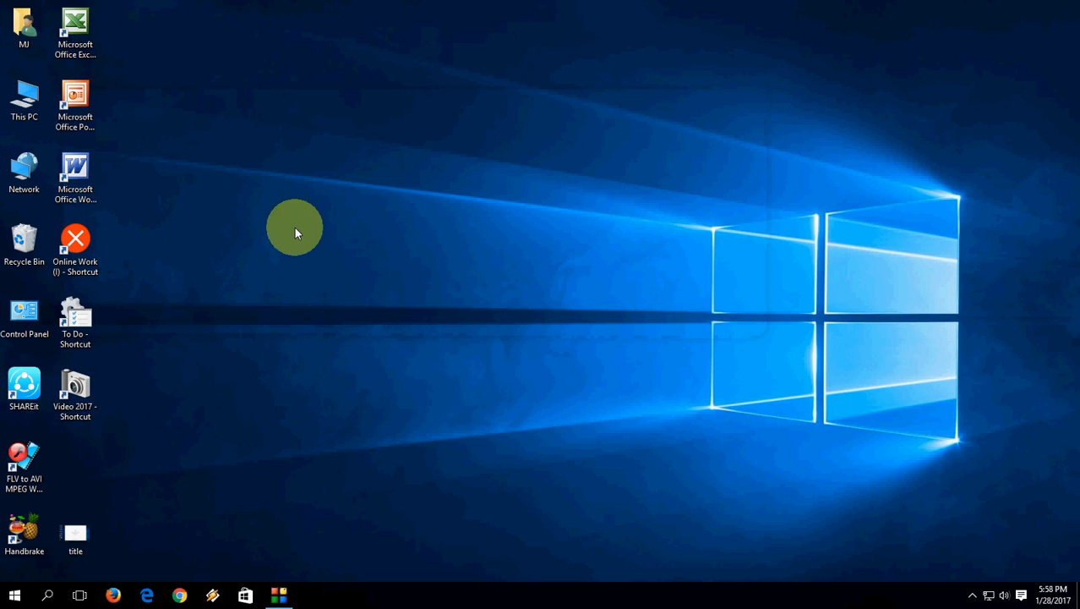
pyautogui.rightClick(296, 230)
pyautogui.click(330, 268)
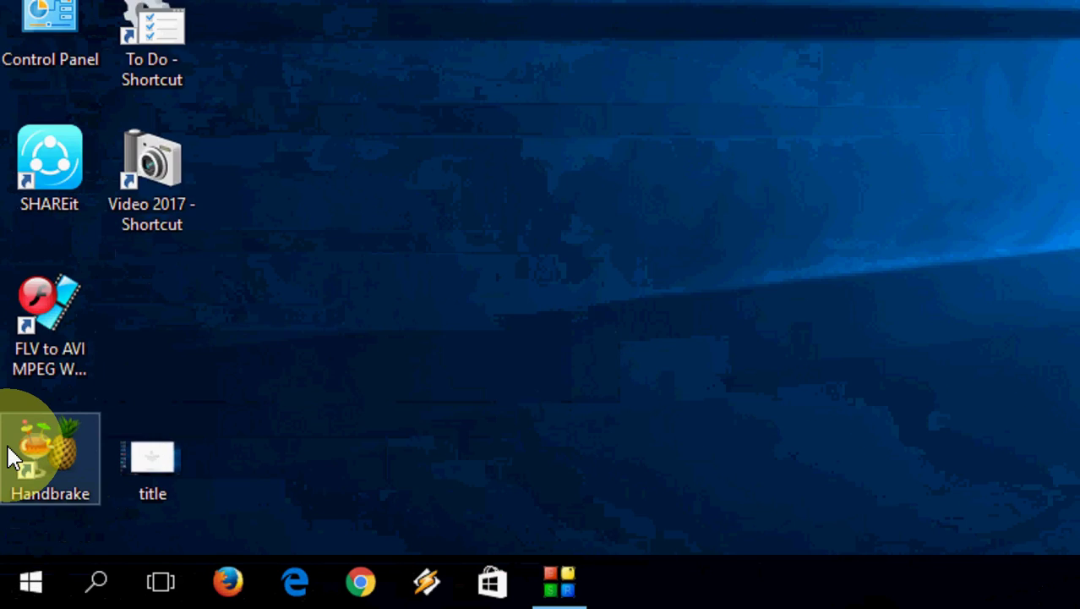
# Step: Run wsreset as administrator from Start search so the Store reopens fresh
pyautogui.press('super')
pyautogui.write('wsre')
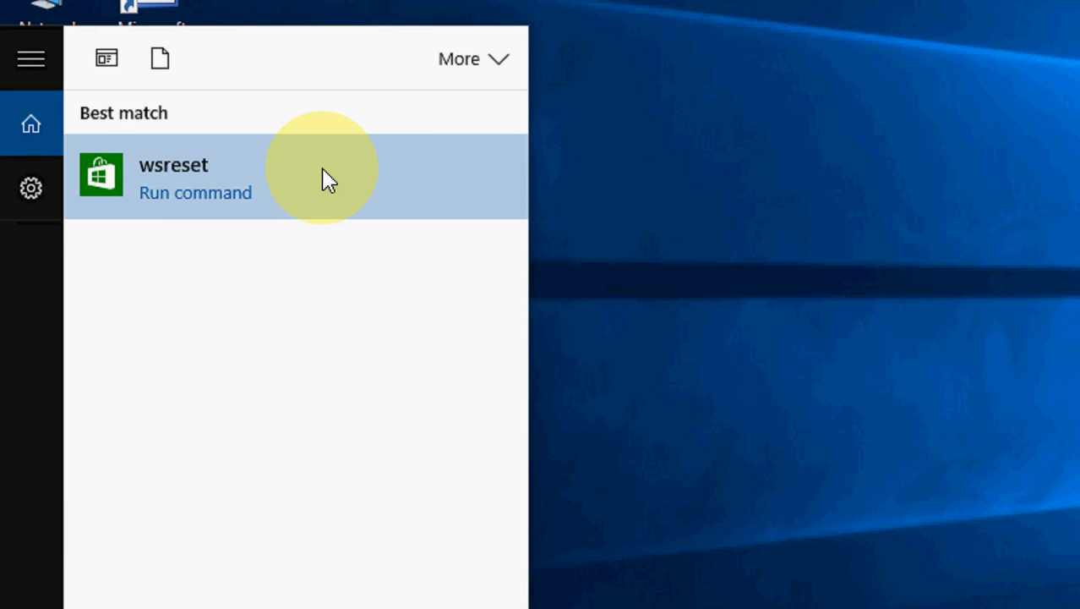
pyautogui.rightClick(240, 185)
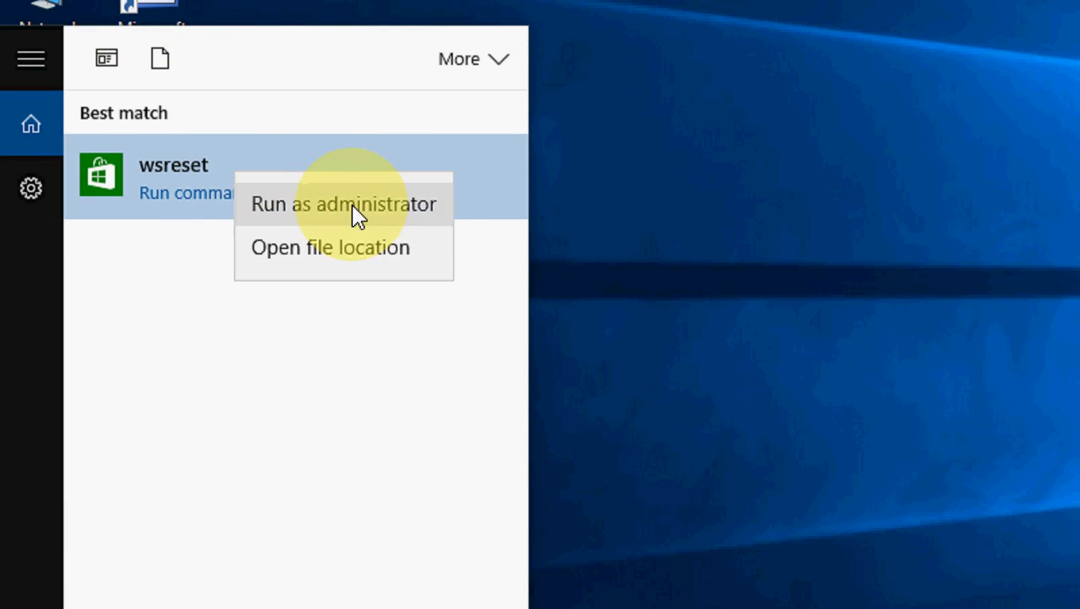
pyautogui.click(425, 223)
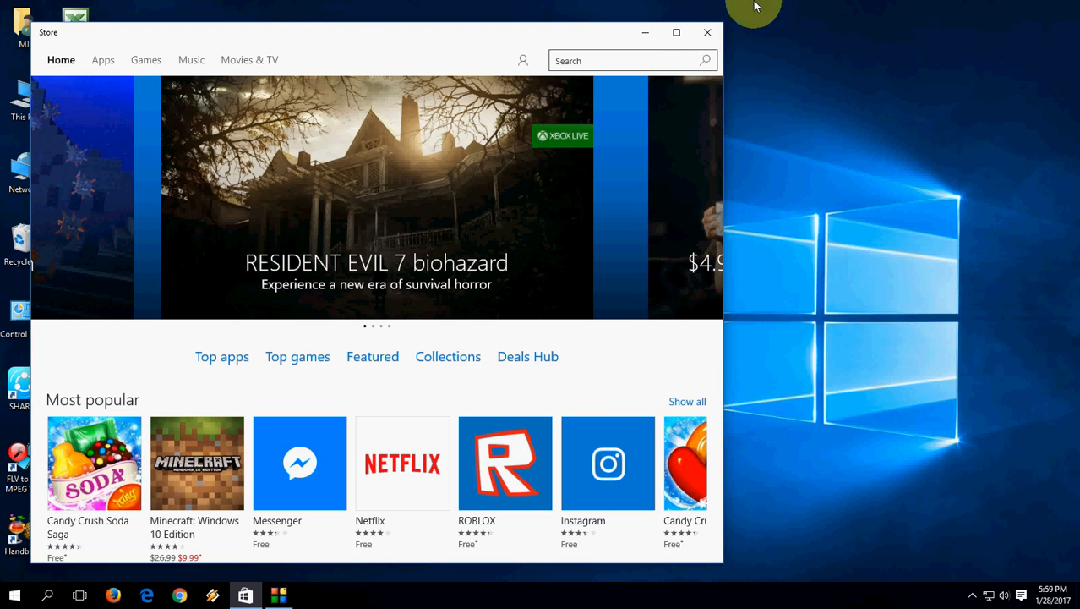
# Step: Close the Store window and refresh the desktop
pyautogui.click(707, 33)
pyautogui.rightClick(261, 236)
pyautogui.click(297, 279)
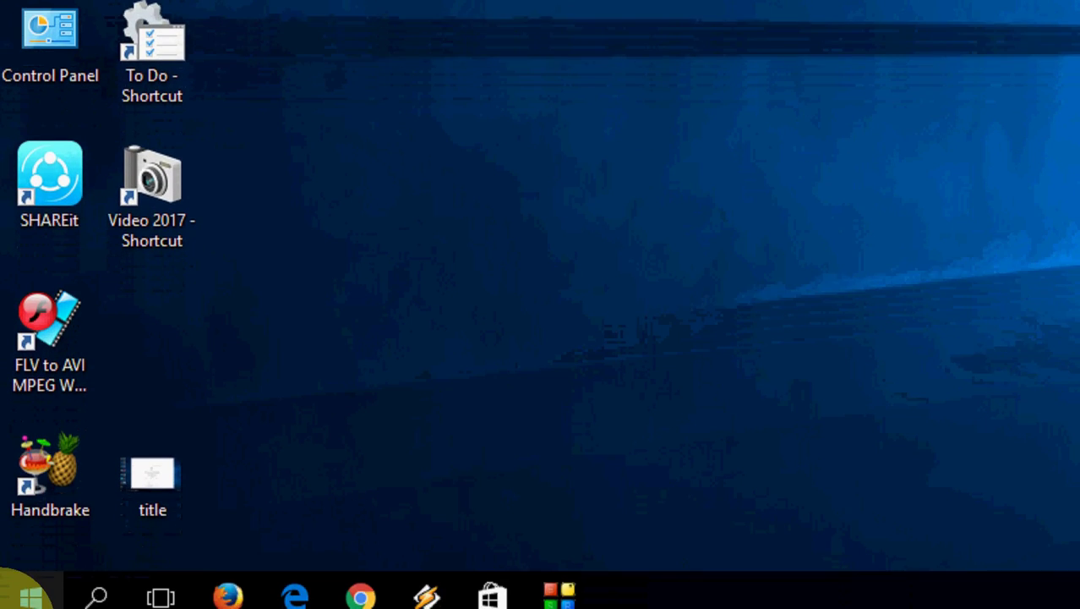
# Step: Launch Command Prompt with administrator rights from Start search
pyautogui.click(21, 587)
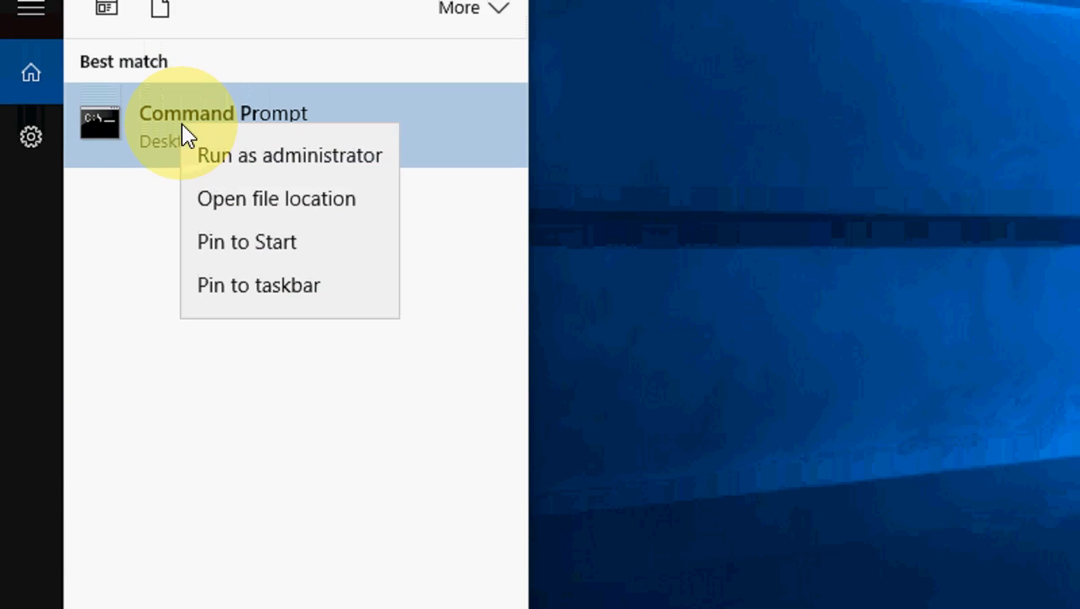
pyautogui.click(375, 163)
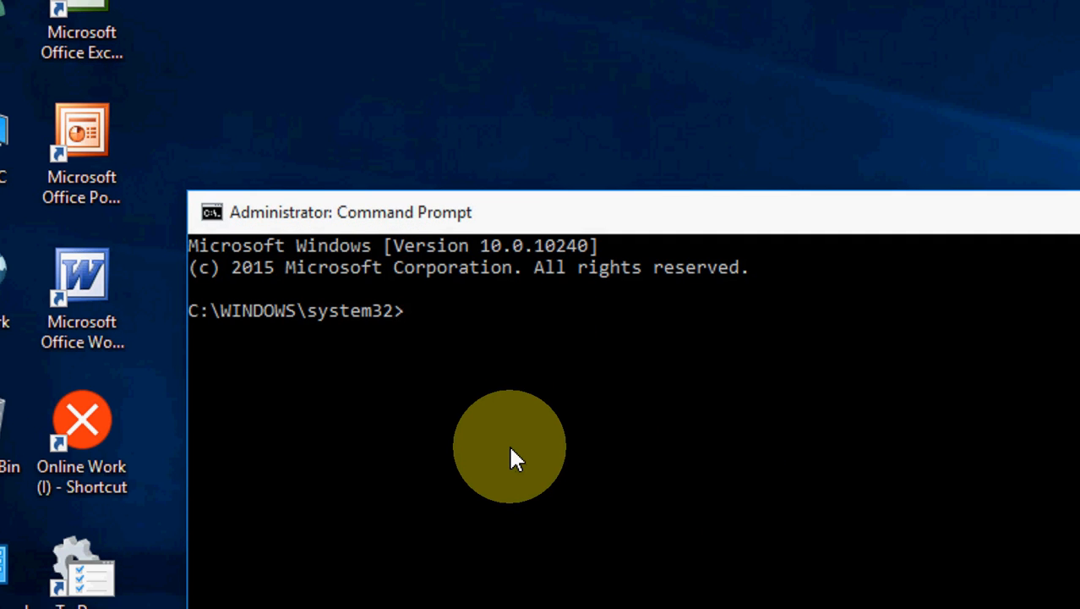
# Step: Paste the Add-AppxPackage command that re-registers the Windows Store package at the elevated prompt
pyautogui.rightClick(510, 447)
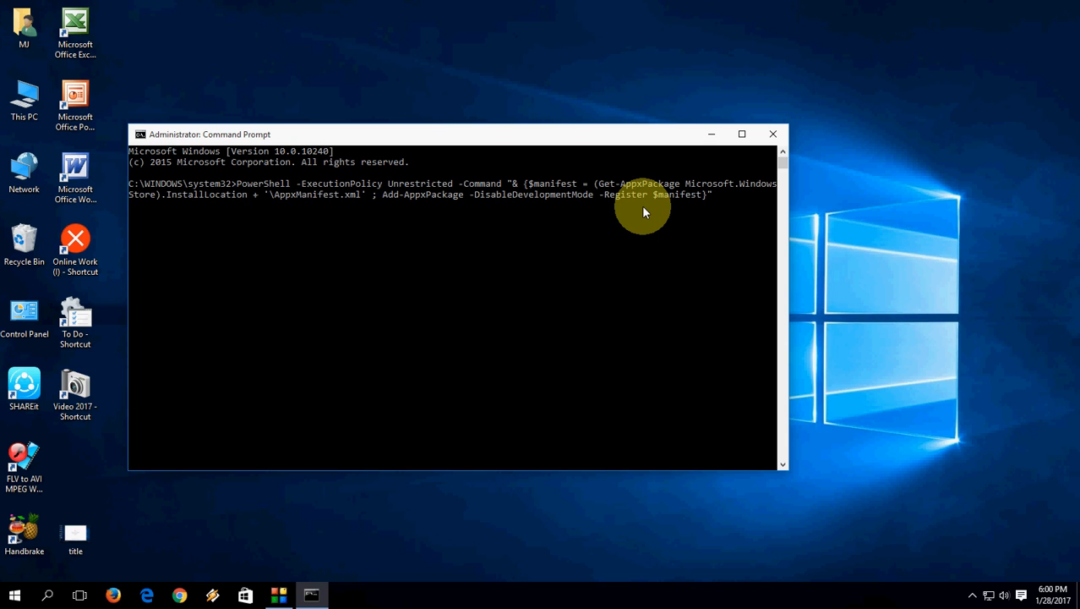
pyautogui.click(936, 187)
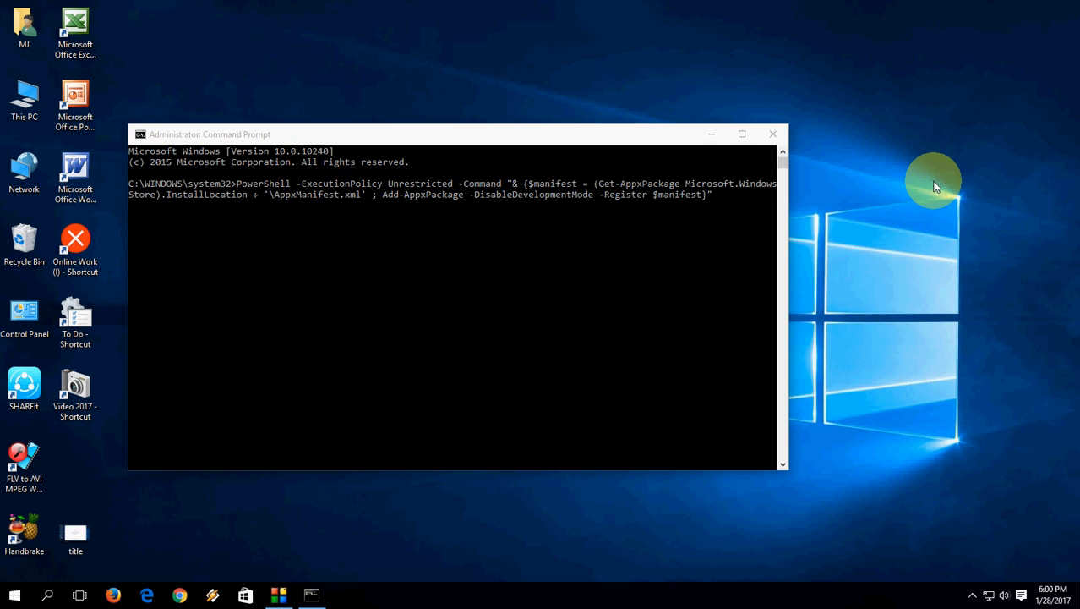